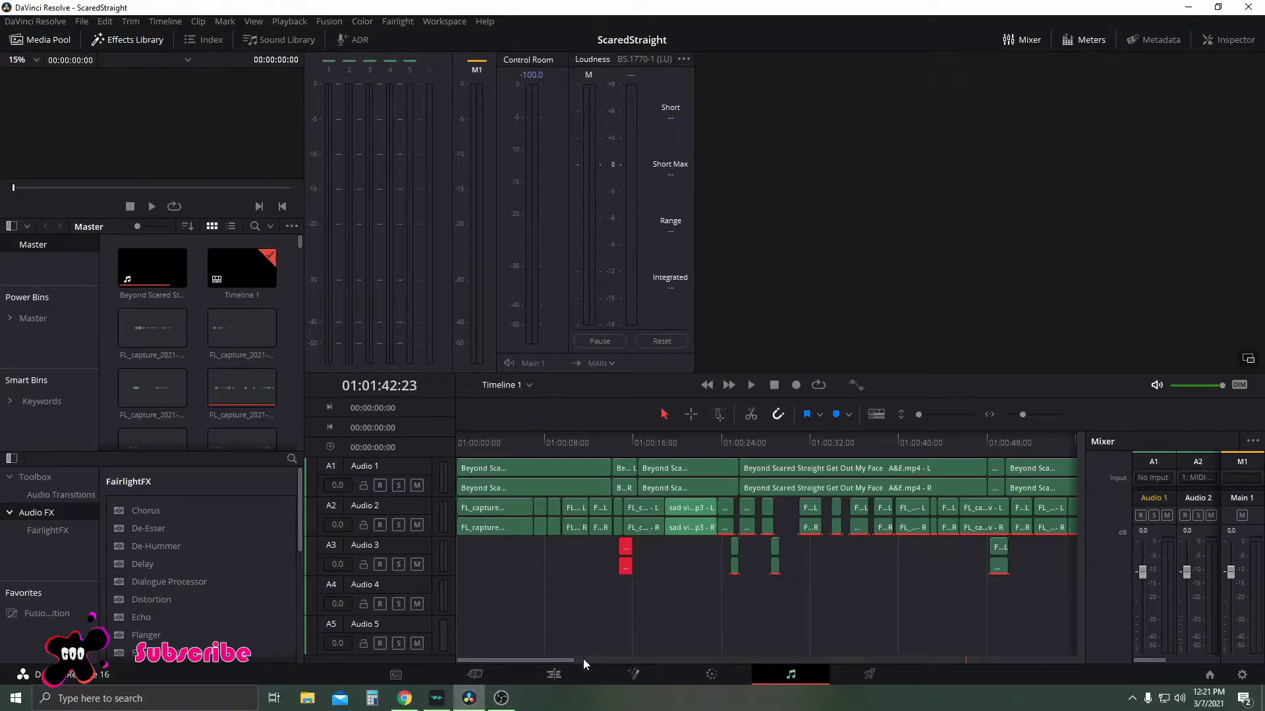
scroll(583, 596, down, 5)
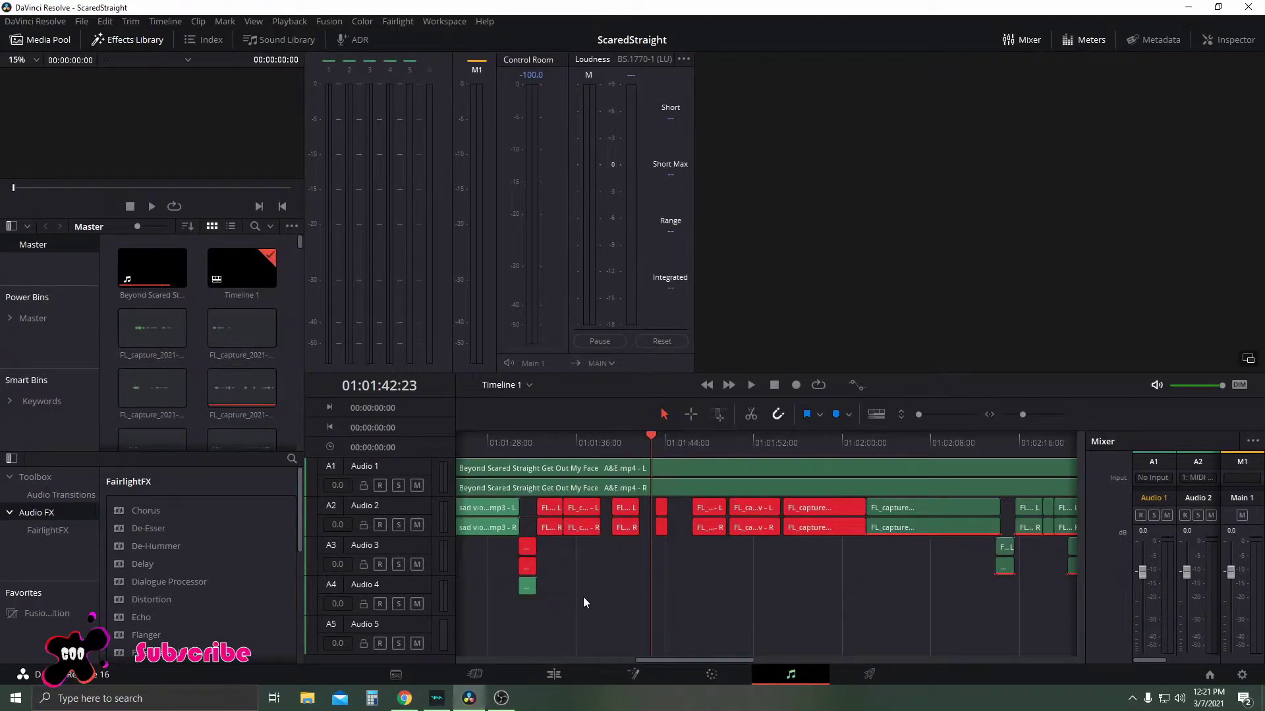
scroll(583, 596, up, 4)
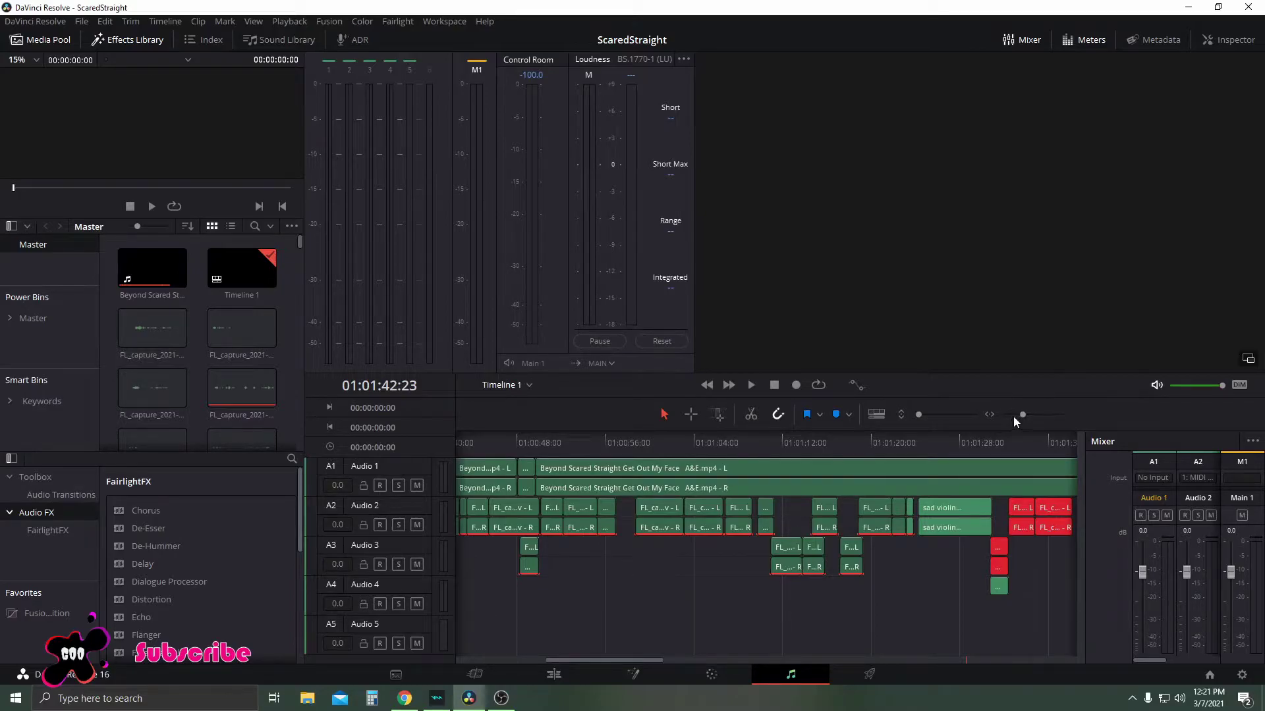
Step: Zoom the timeline to read clip names and reveal an Audio 2 clip's source in the Media Pool
drag(1022, 414, 1030, 414)
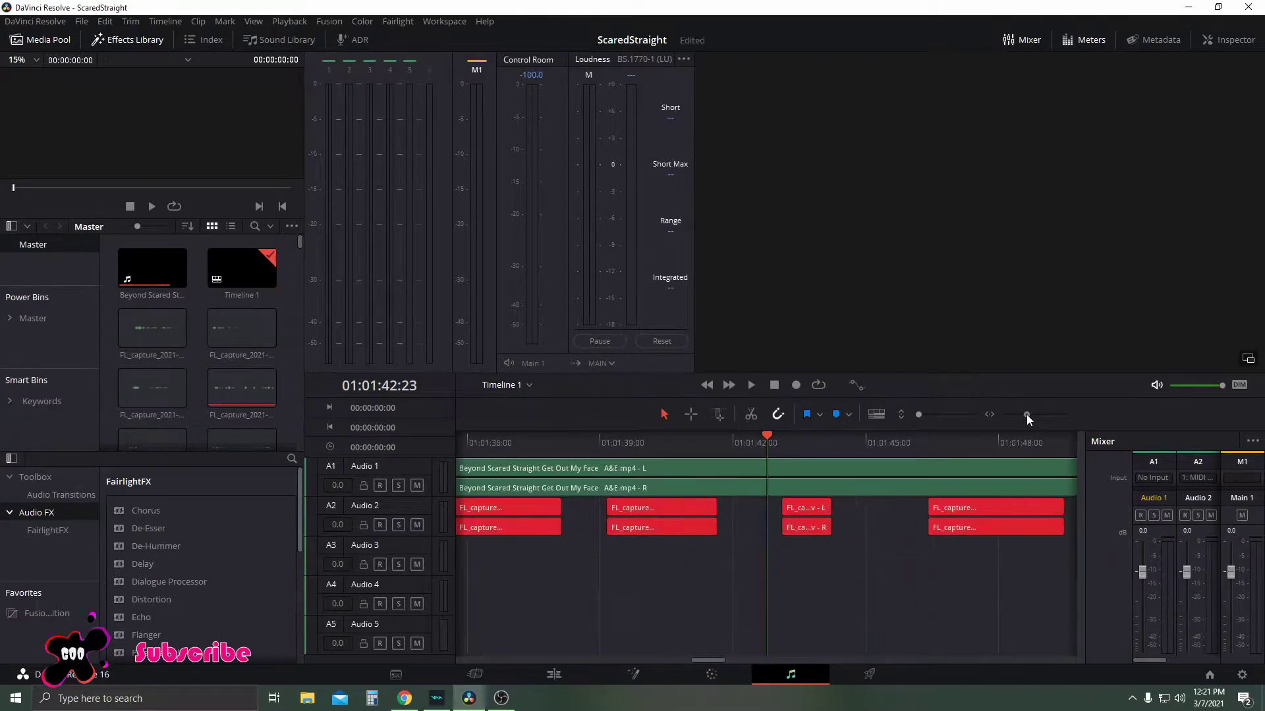
drag(1030, 414, 1019, 414)
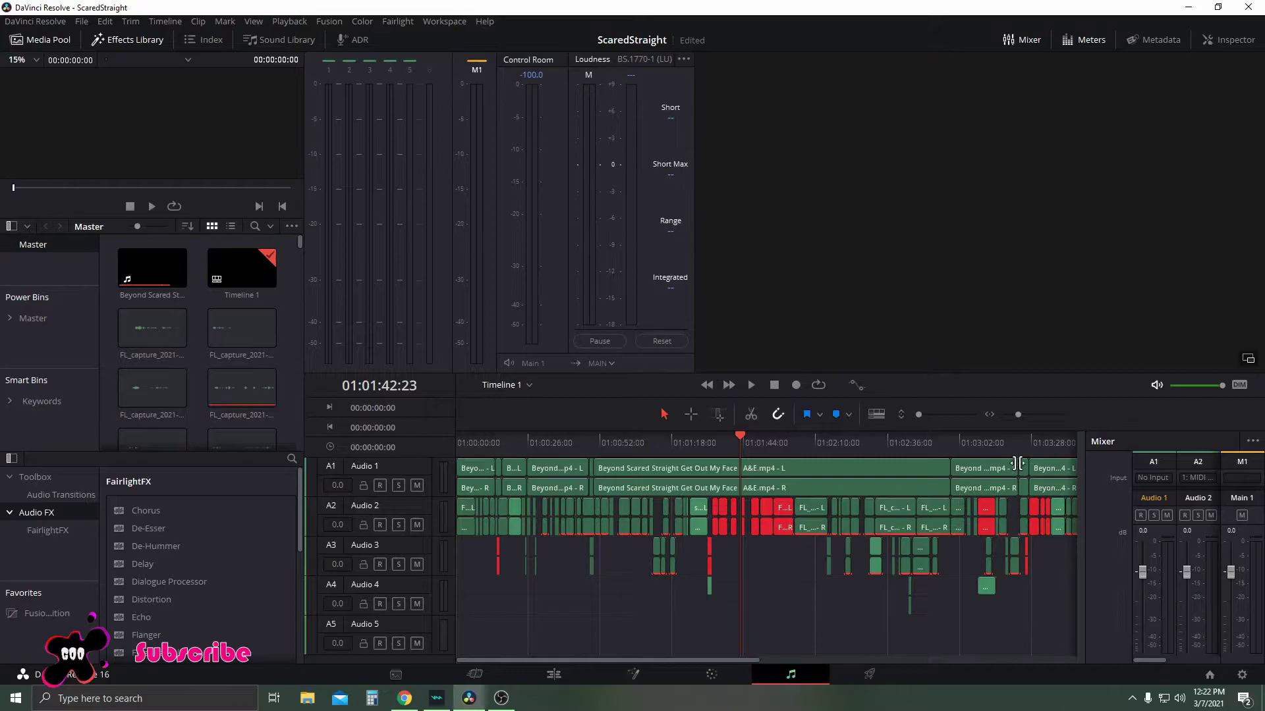
drag(1019, 414, 1022, 415)
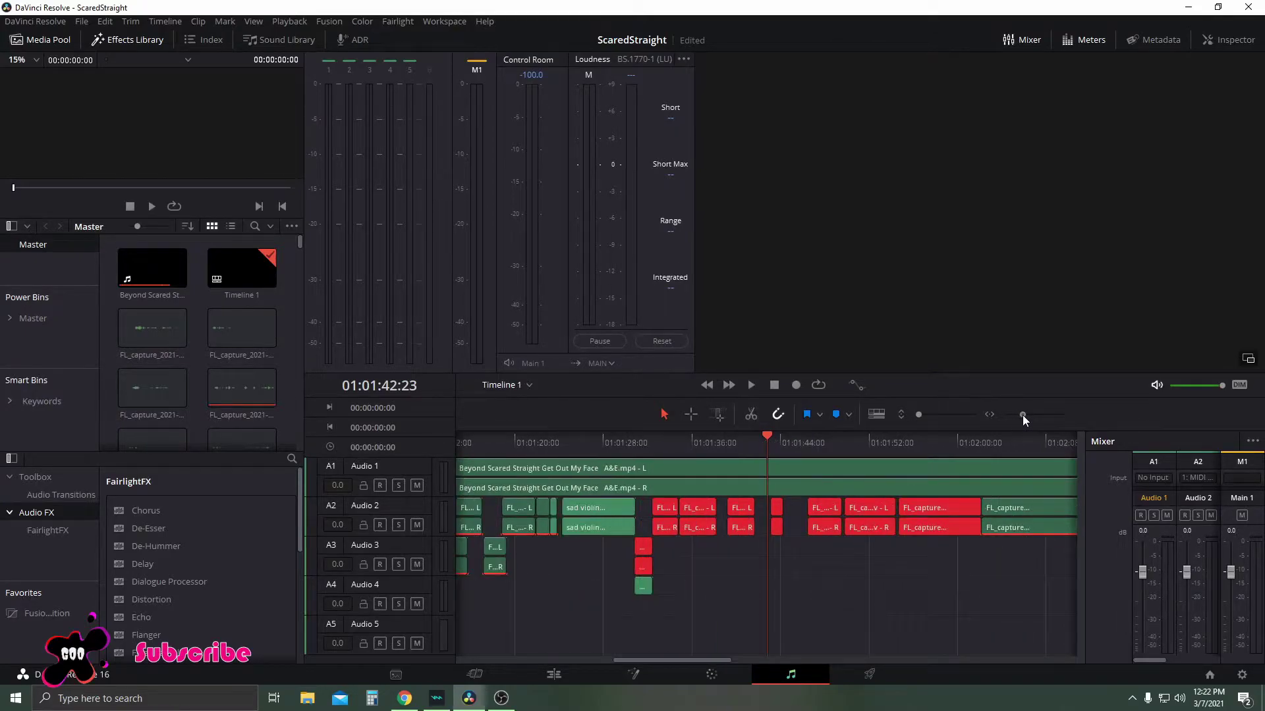
scroll(663, 599, up, 5)
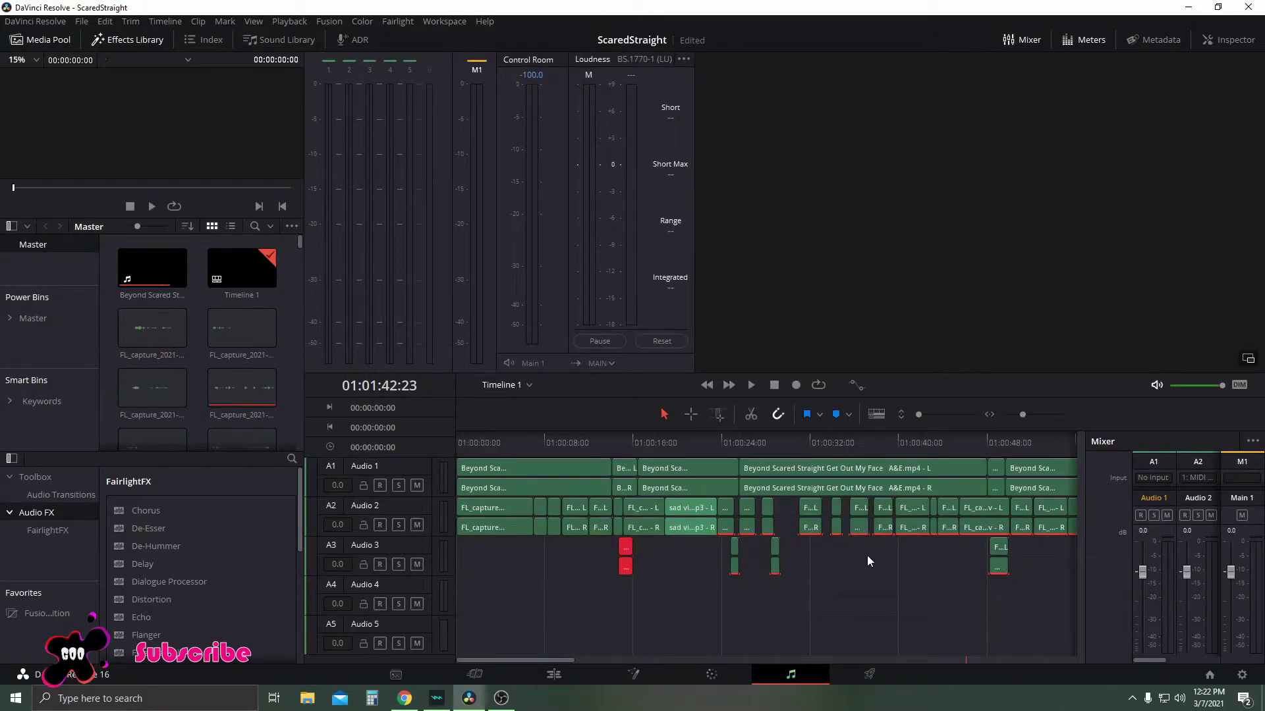
click(861, 531)
right_click(861, 532)
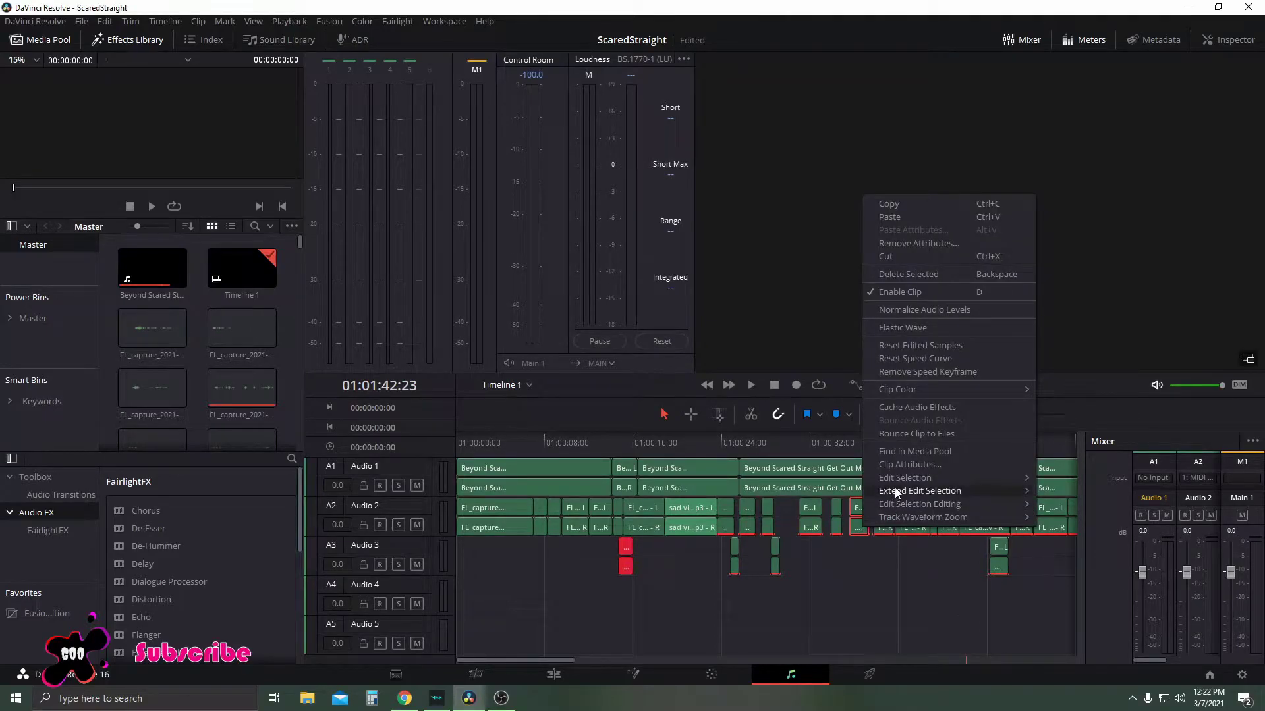
click(918, 455)
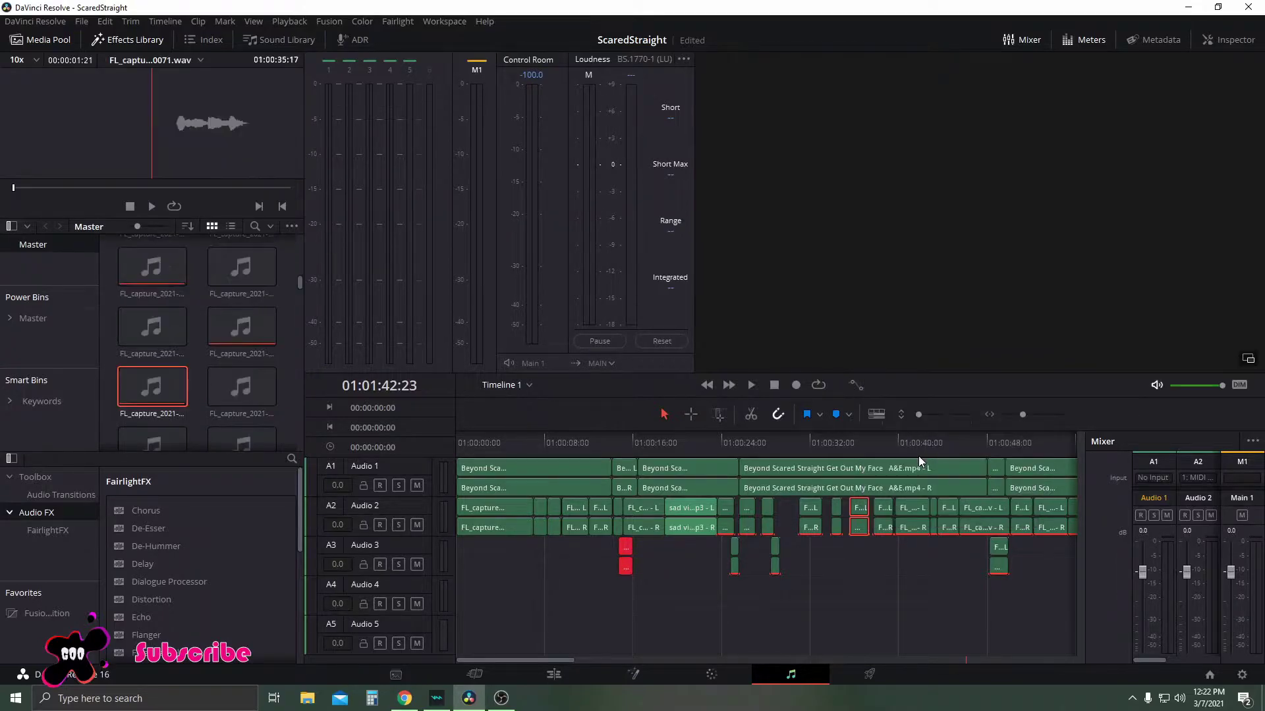
Step: Bring up the source recording's options in the Media Pool, then dismiss them
right_click(167, 391)
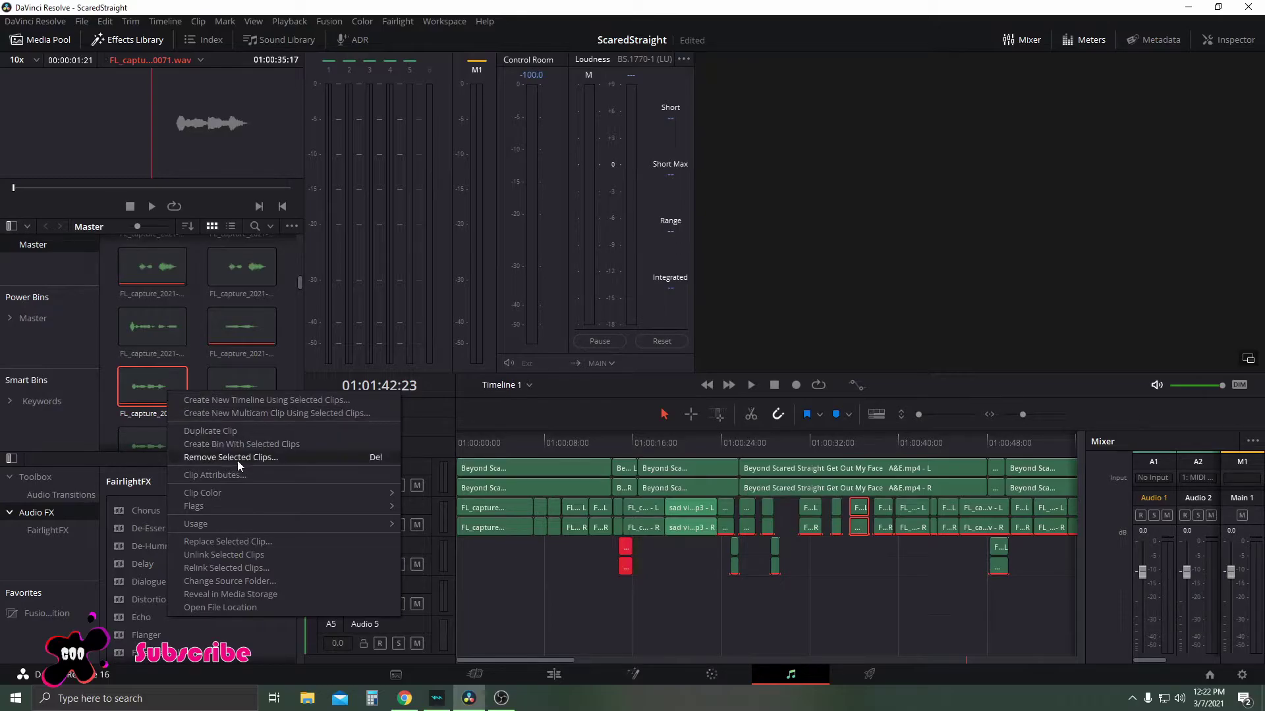
mouse_move(196, 524)
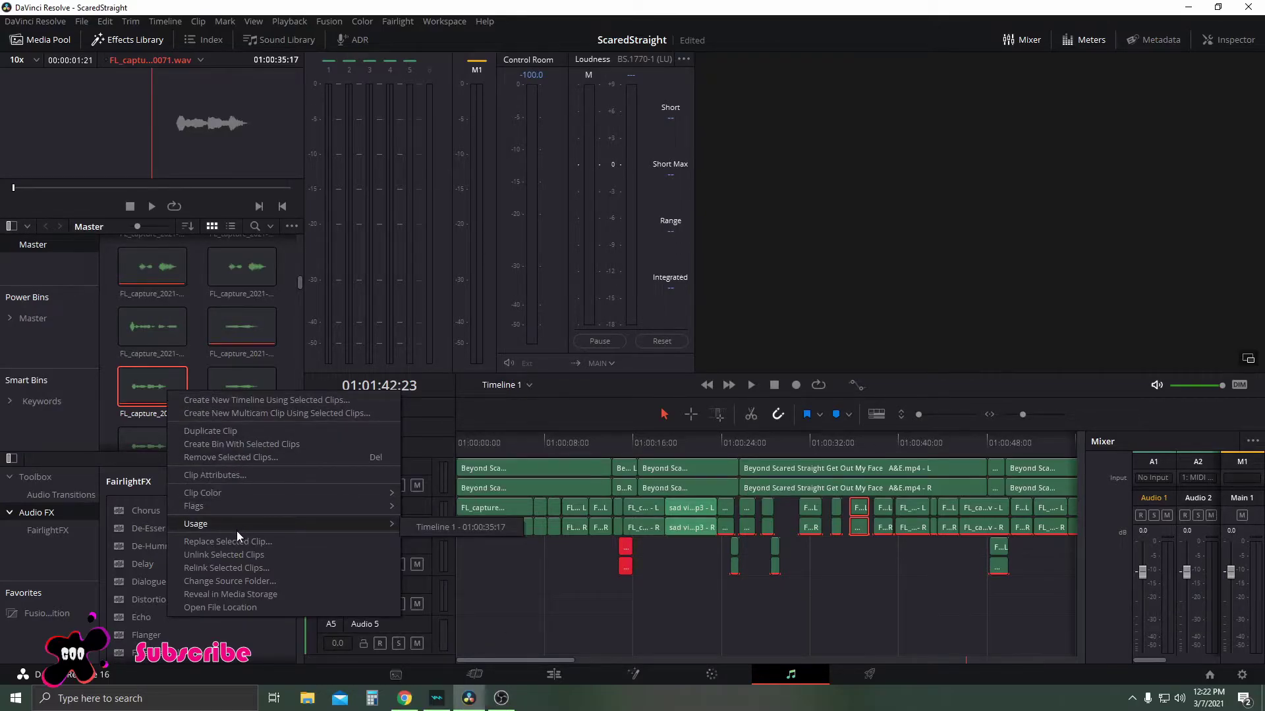
key(Escape)
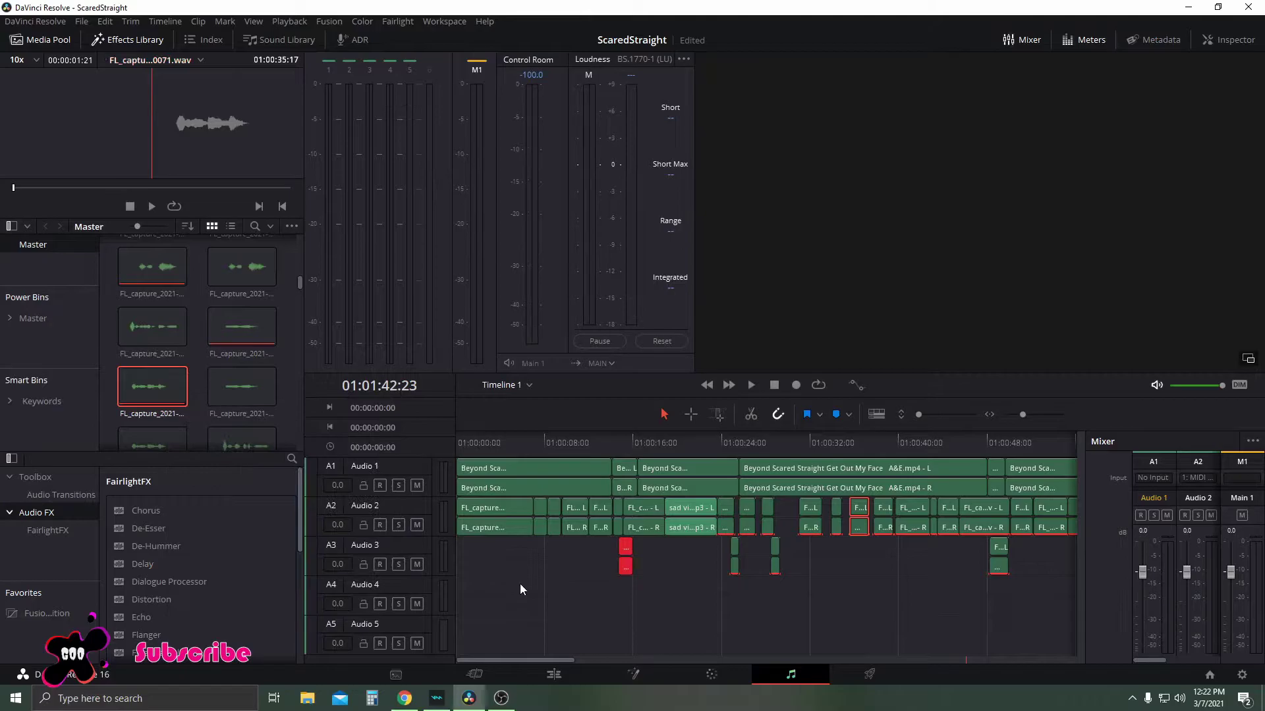
Step: Reveal a red Audio 2 clip's source in the Media Pool and bring up its options
click(726, 527)
click(651, 528)
right_click(652, 531)
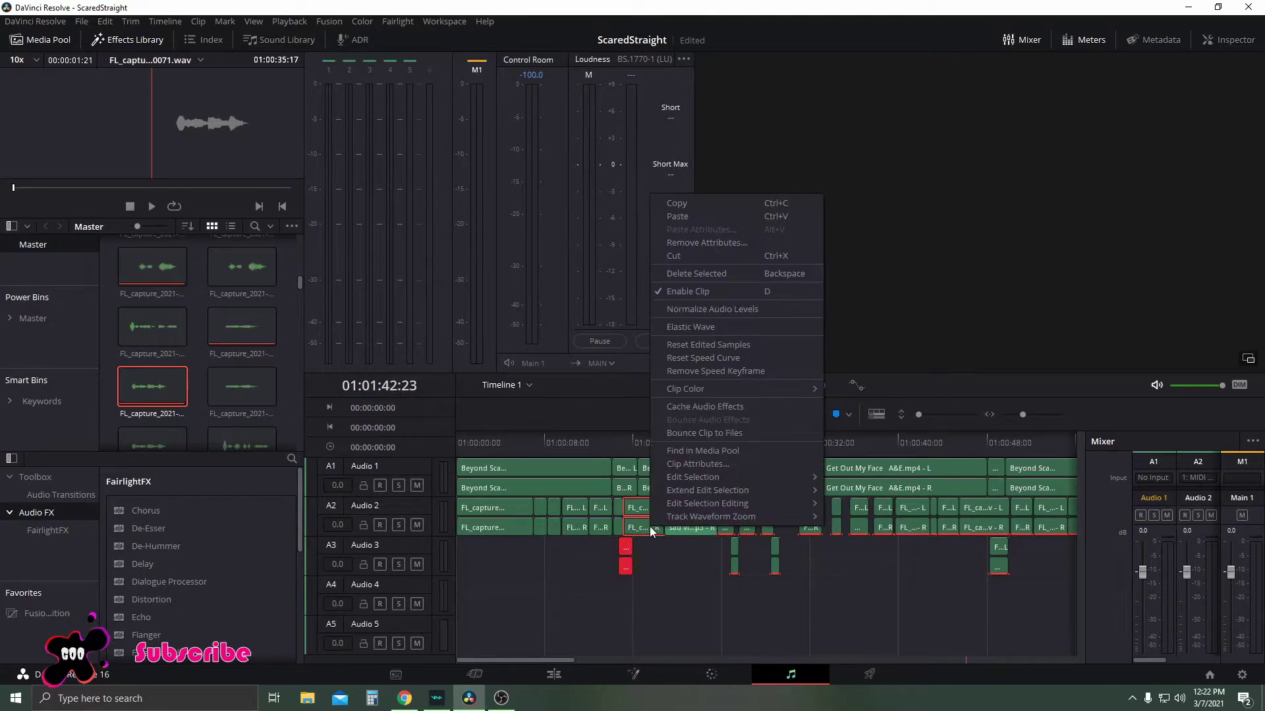
click(709, 454)
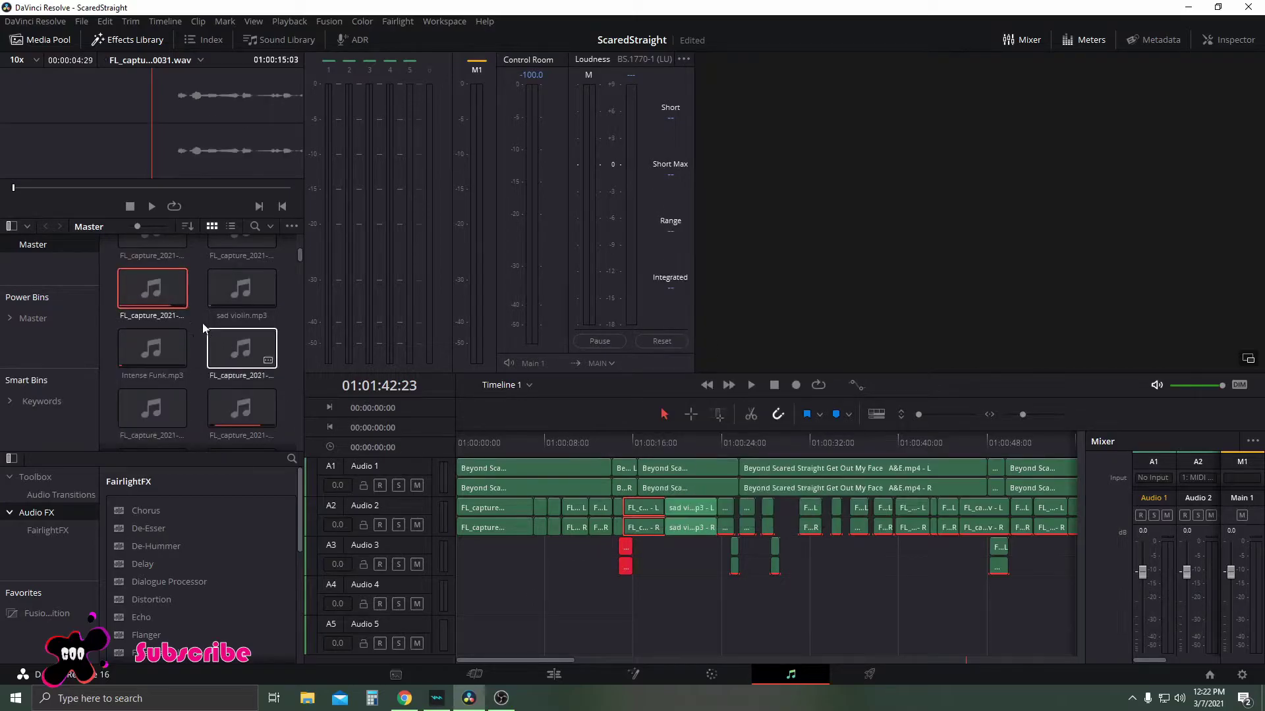
right_click(159, 289)
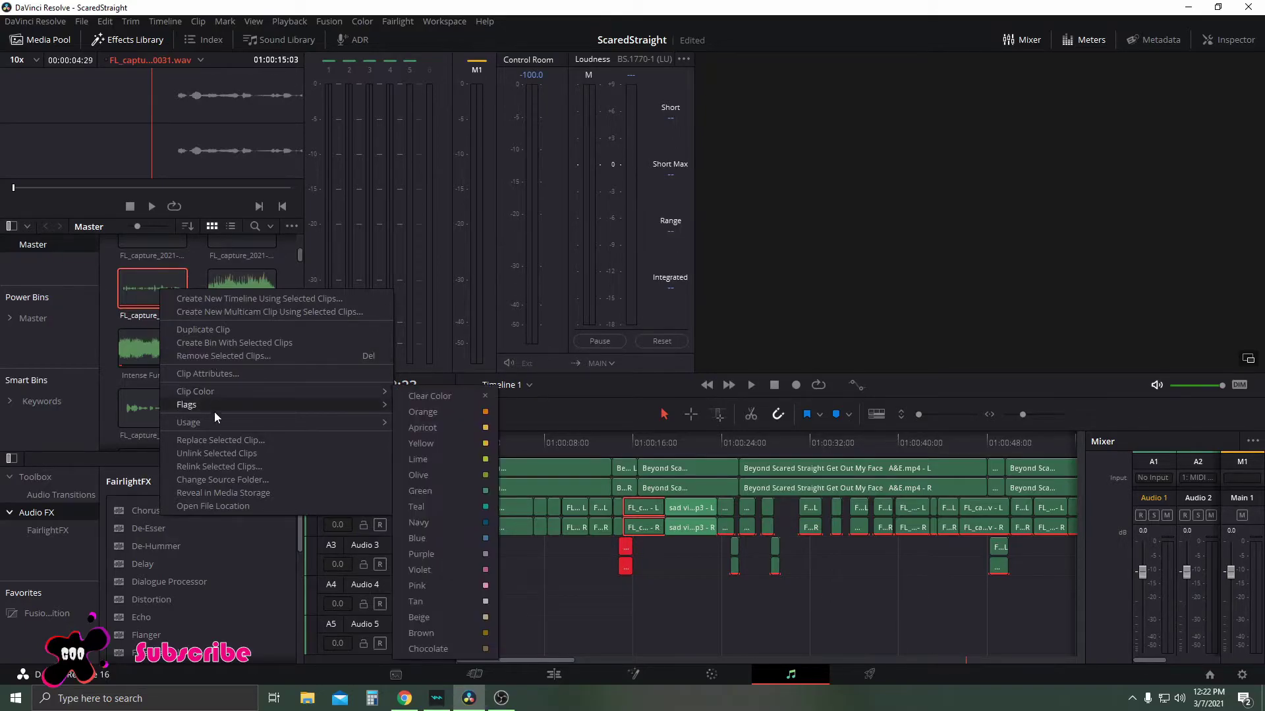
Step: Reveal the recording's Capture folder on disk via Open File Location
click(231, 505)
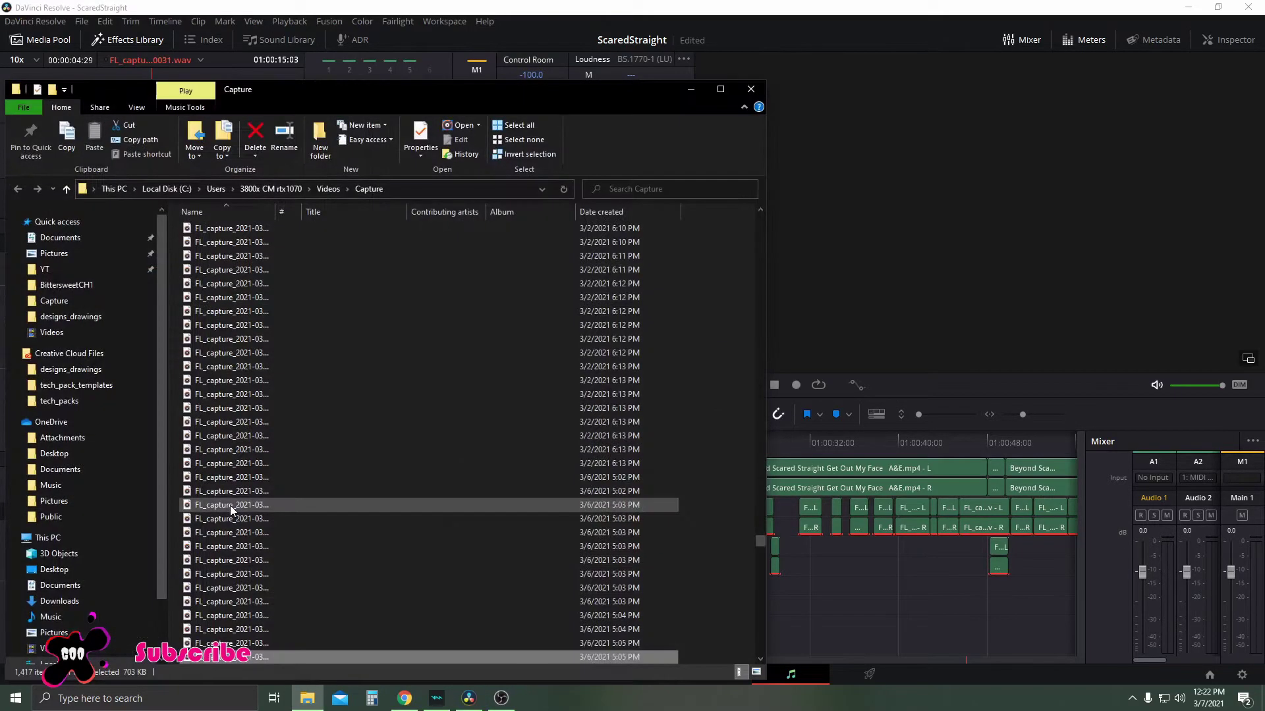
scroll(338, 617, down, 3)
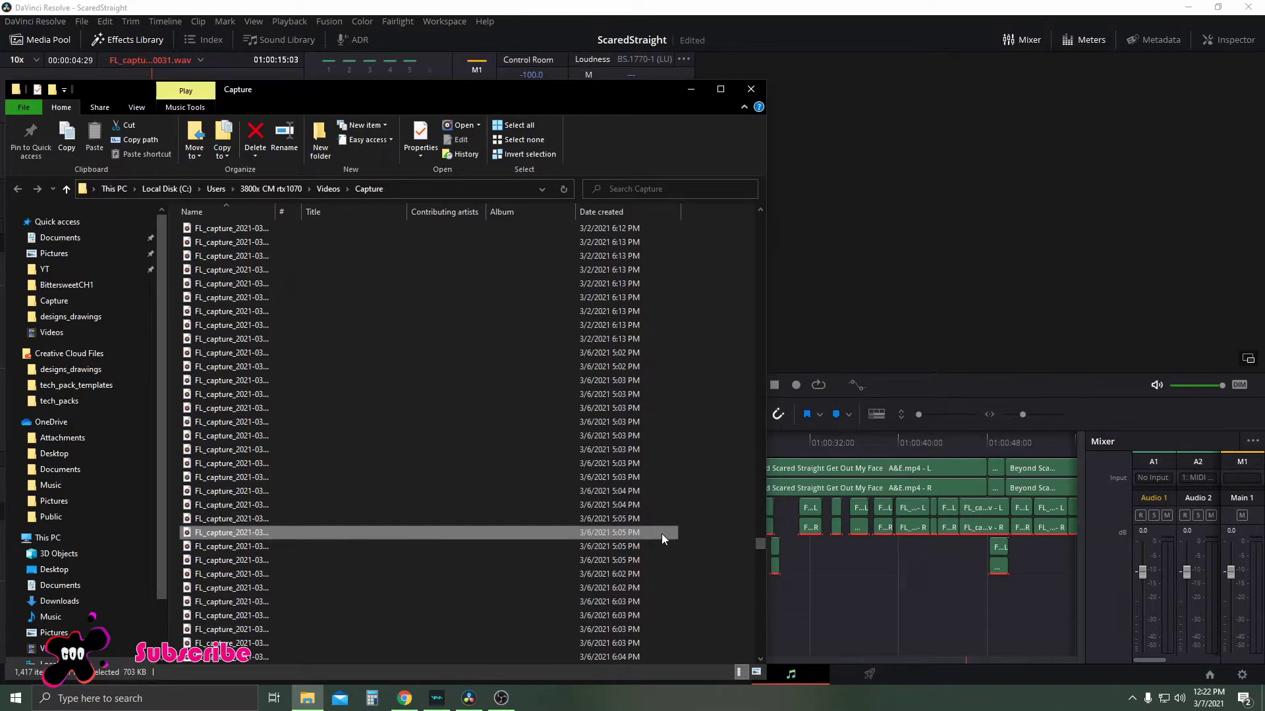
scroll(661, 533, down, 2)
scroll(645, 447, down, 2)
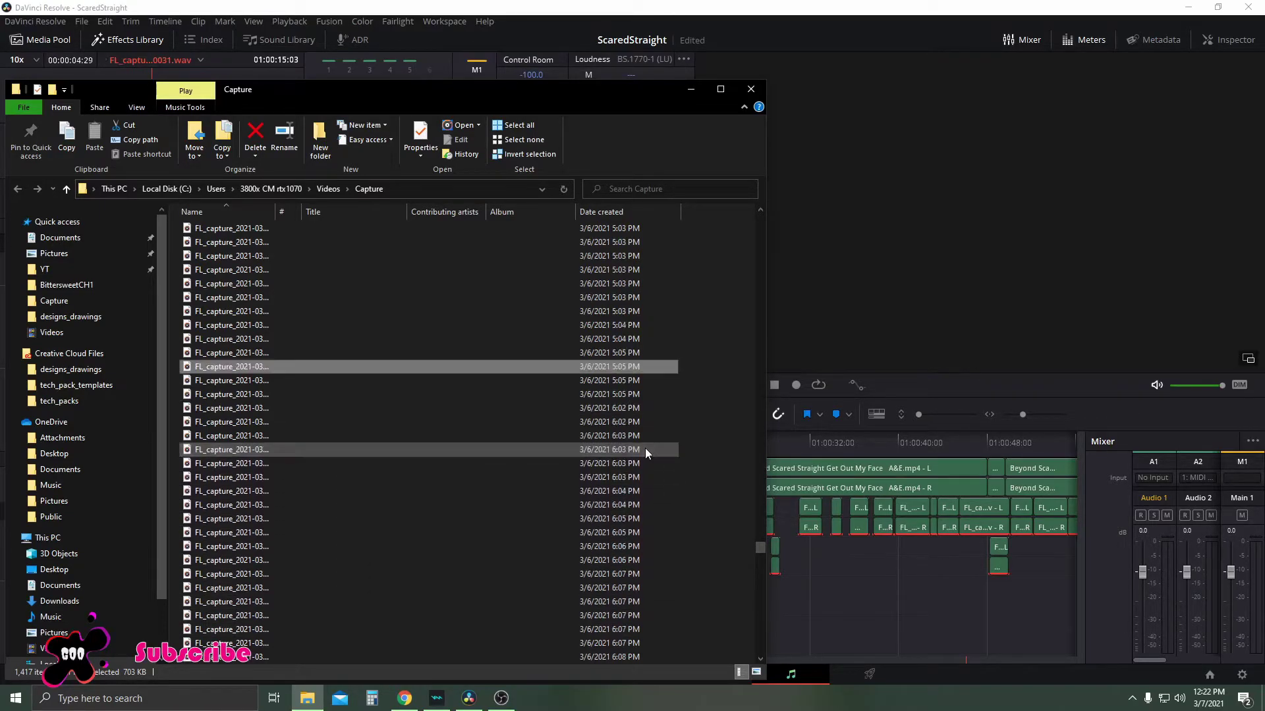
scroll(646, 448, down, 2)
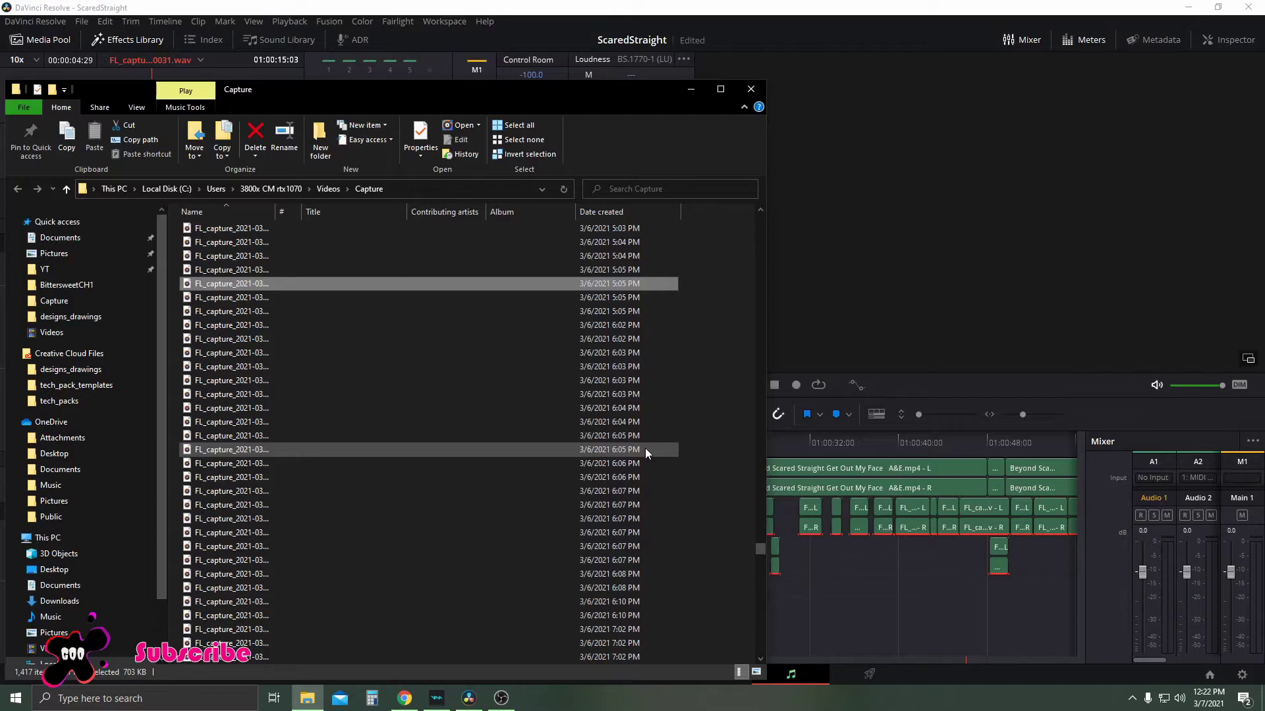
scroll(646, 448, down, 1)
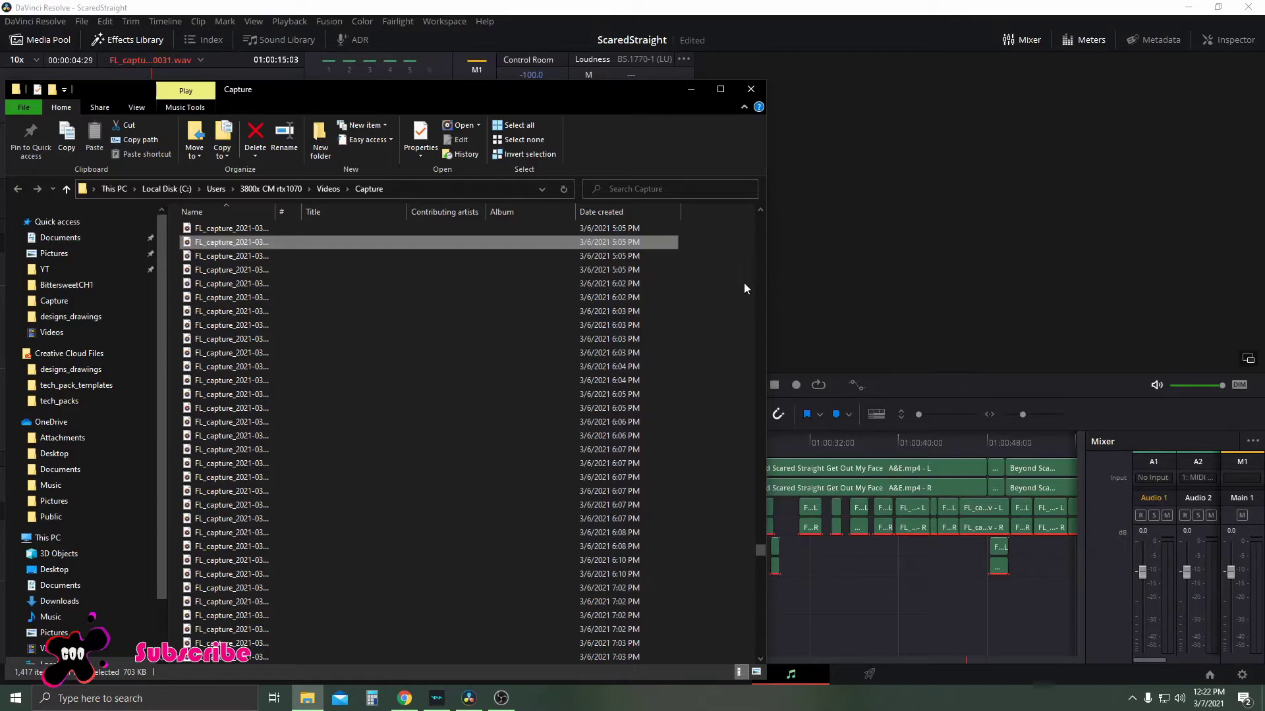
Step: Select 346 FL_capture files and move the Explorer window aside to expose the Media Pool
mouse_move(708, 260)
mouse_down()
mouse_move(607, 650)
mouse_move(611, 699)
mouse_up()
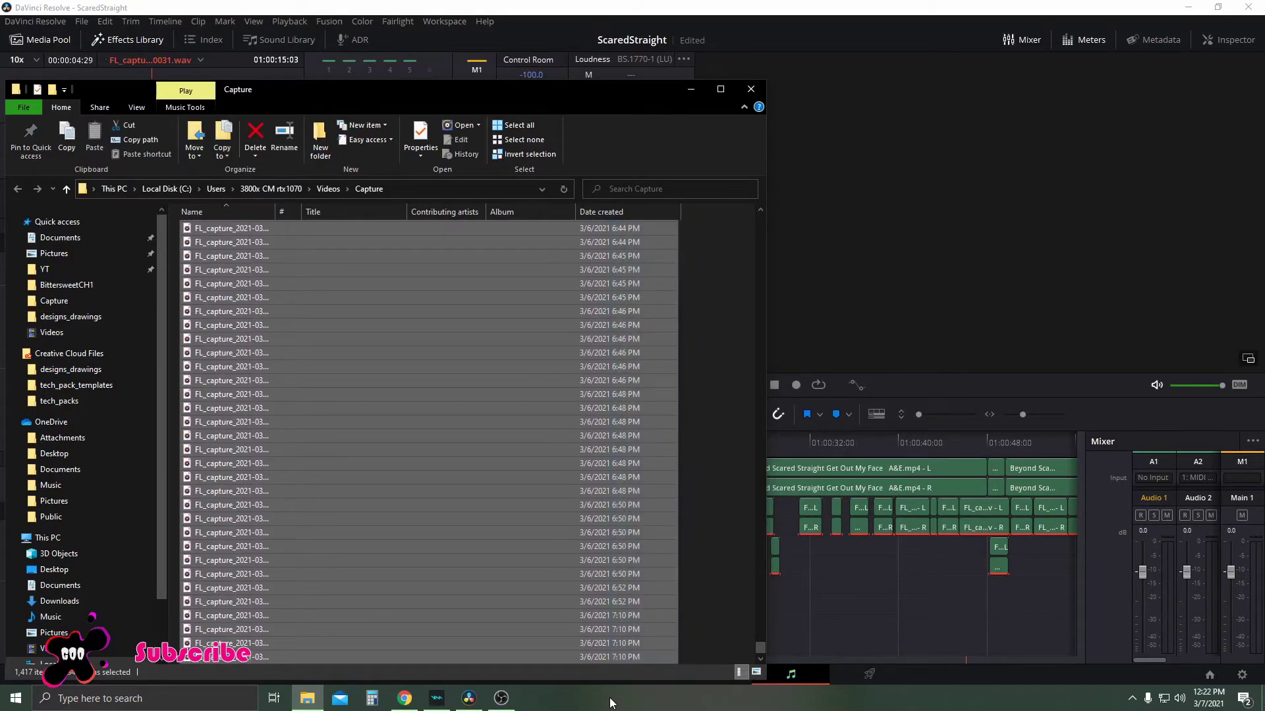
click(324, 567)
scroll(341, 443, up, 3)
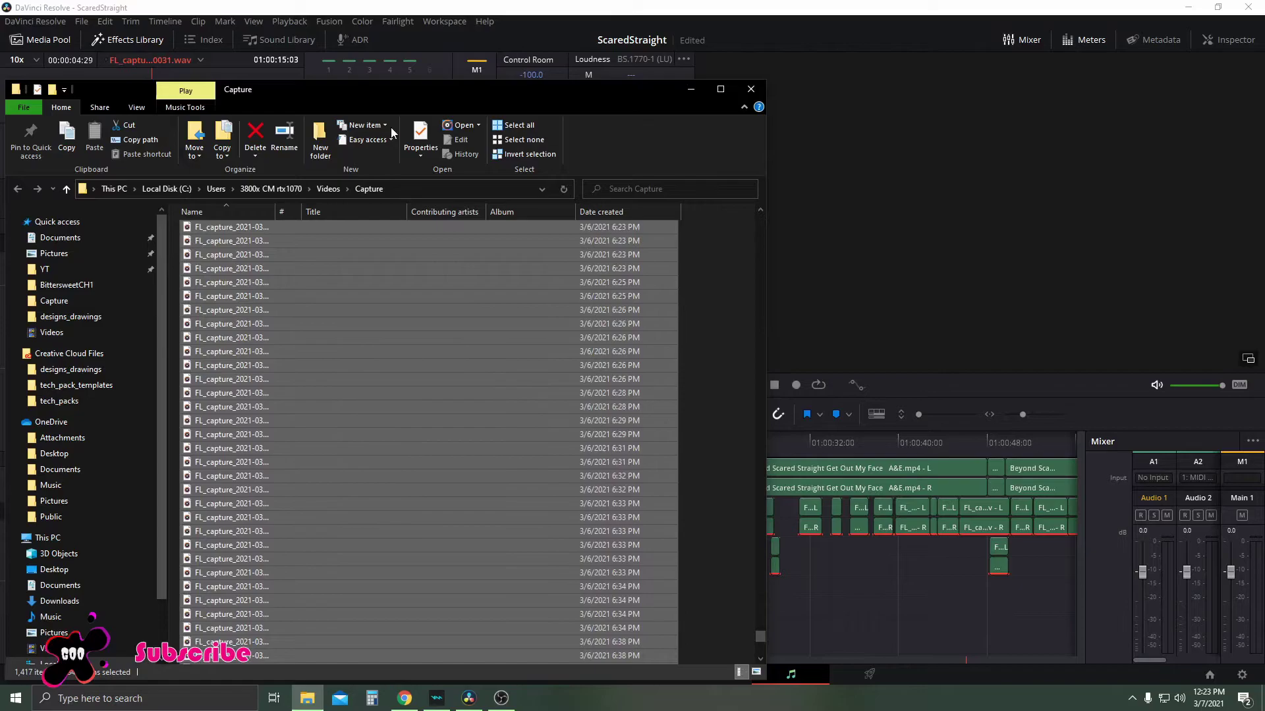
drag(346, 95, 880, 86)
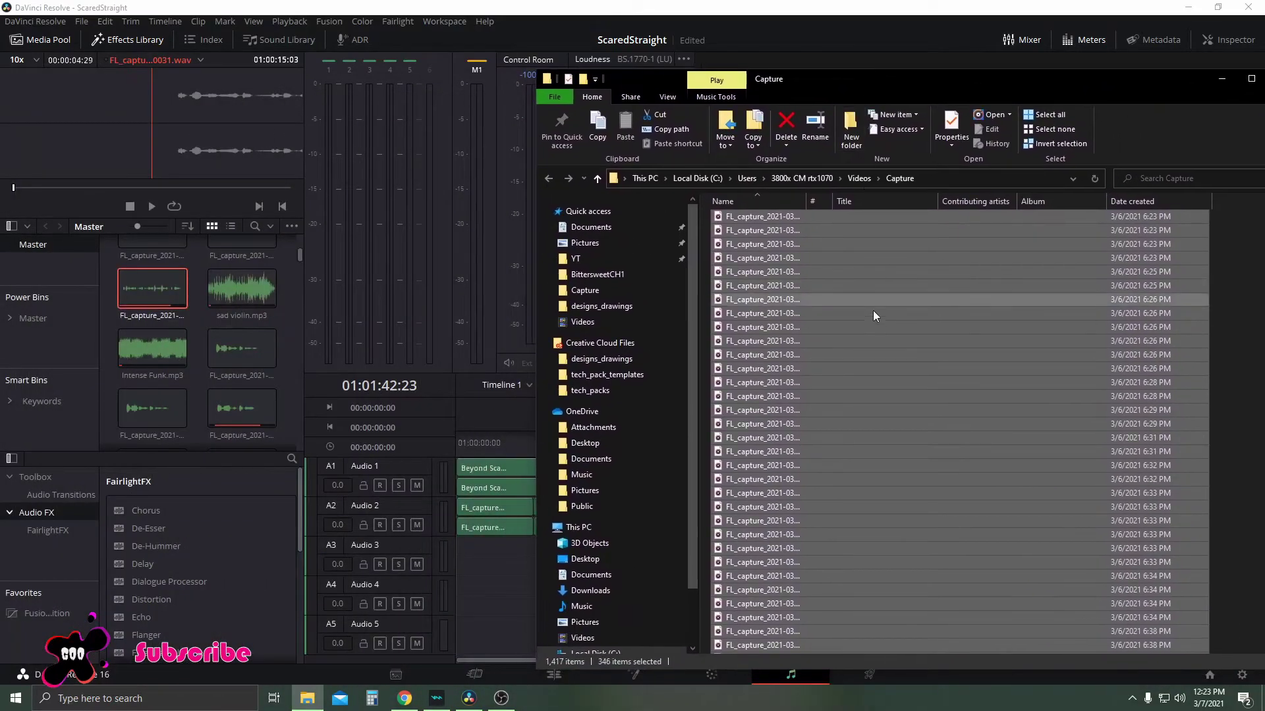
Step: Drag the 346 recordings into the Media Pool and close the Capture folder window
drag(878, 345, 193, 371)
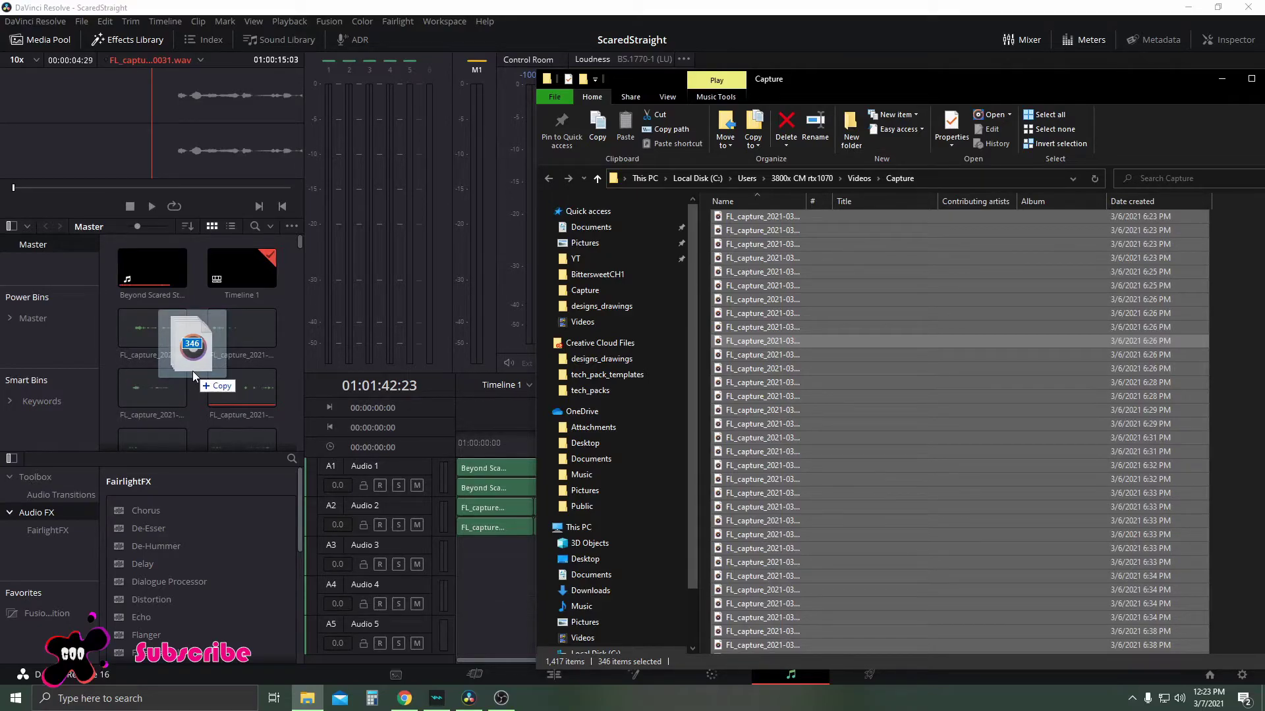
drag(192, 371, 1023, 444)
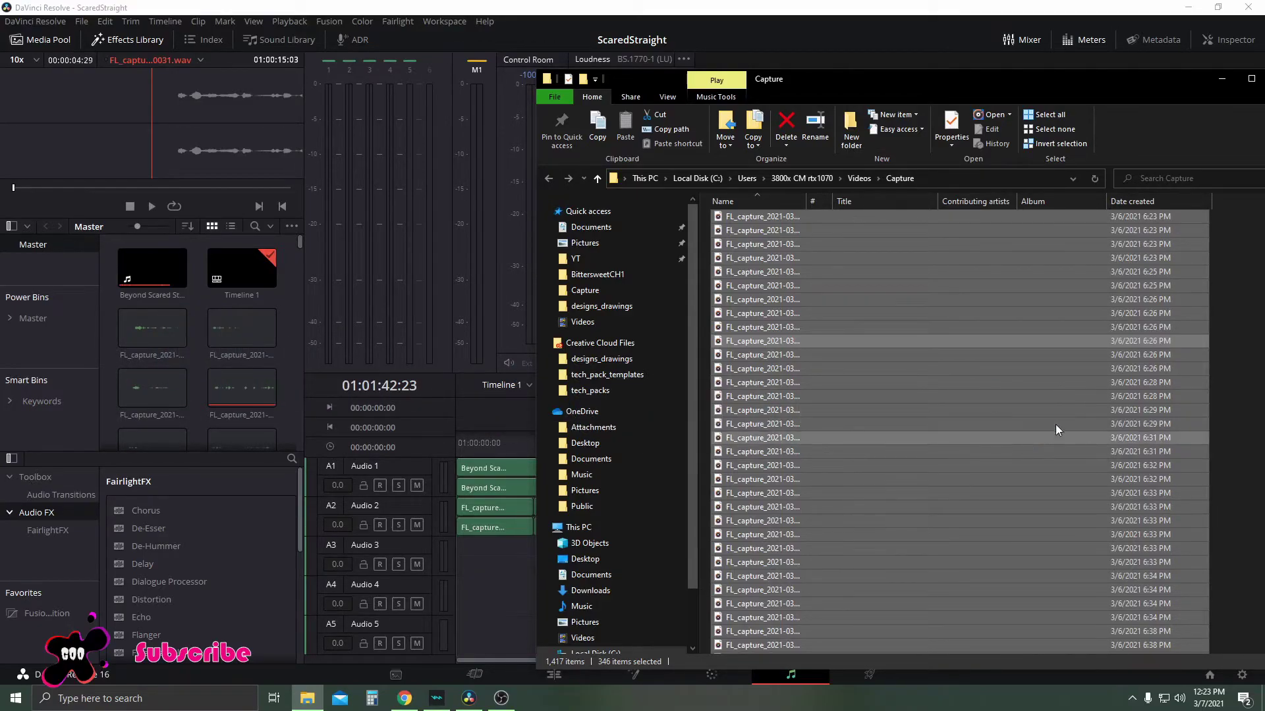
drag(1166, 69, 988, 87)
click(1078, 91)
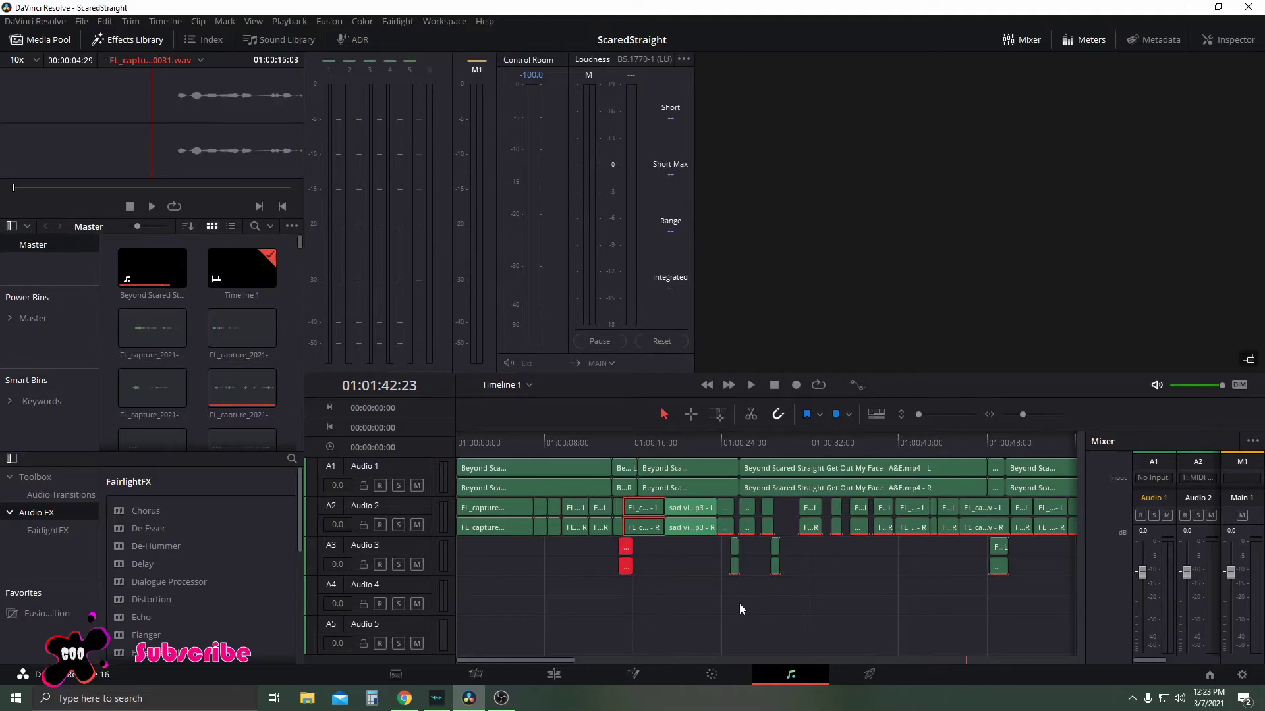
scroll(739, 604, right, 5)
scroll(749, 598, right, 5)
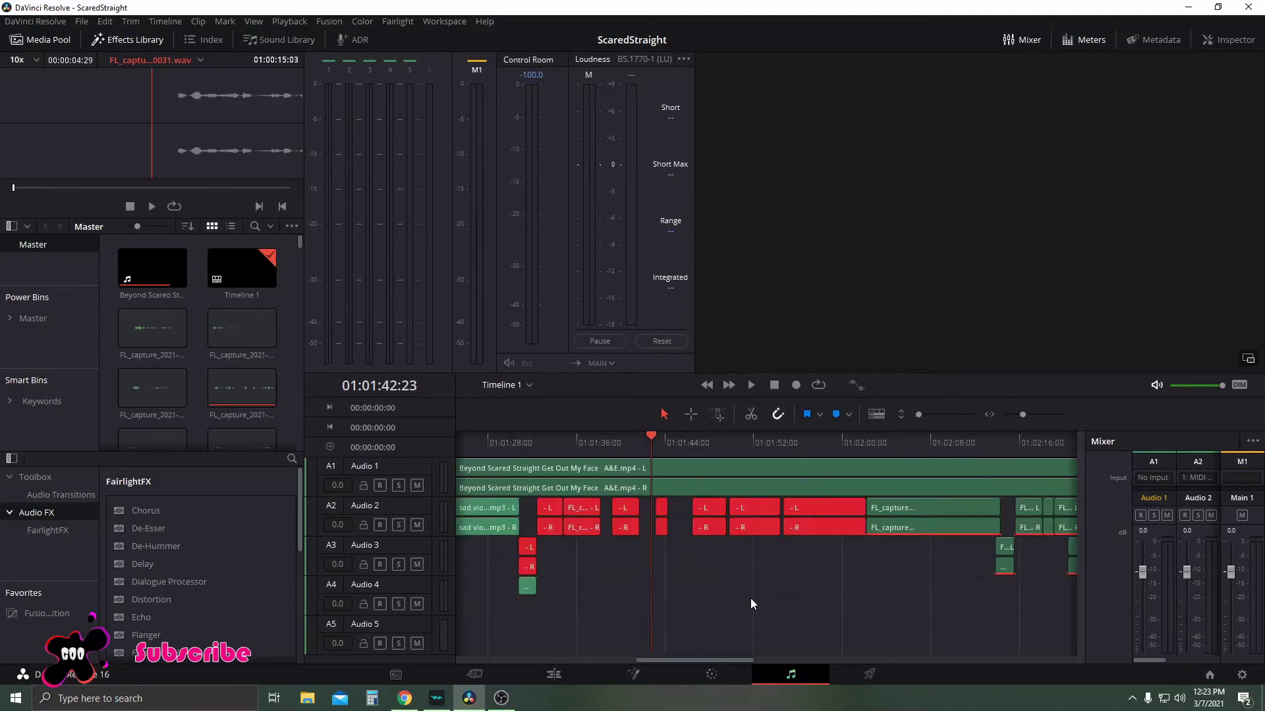
scroll(750, 598, right, 5)
scroll(750, 598, right, 5)
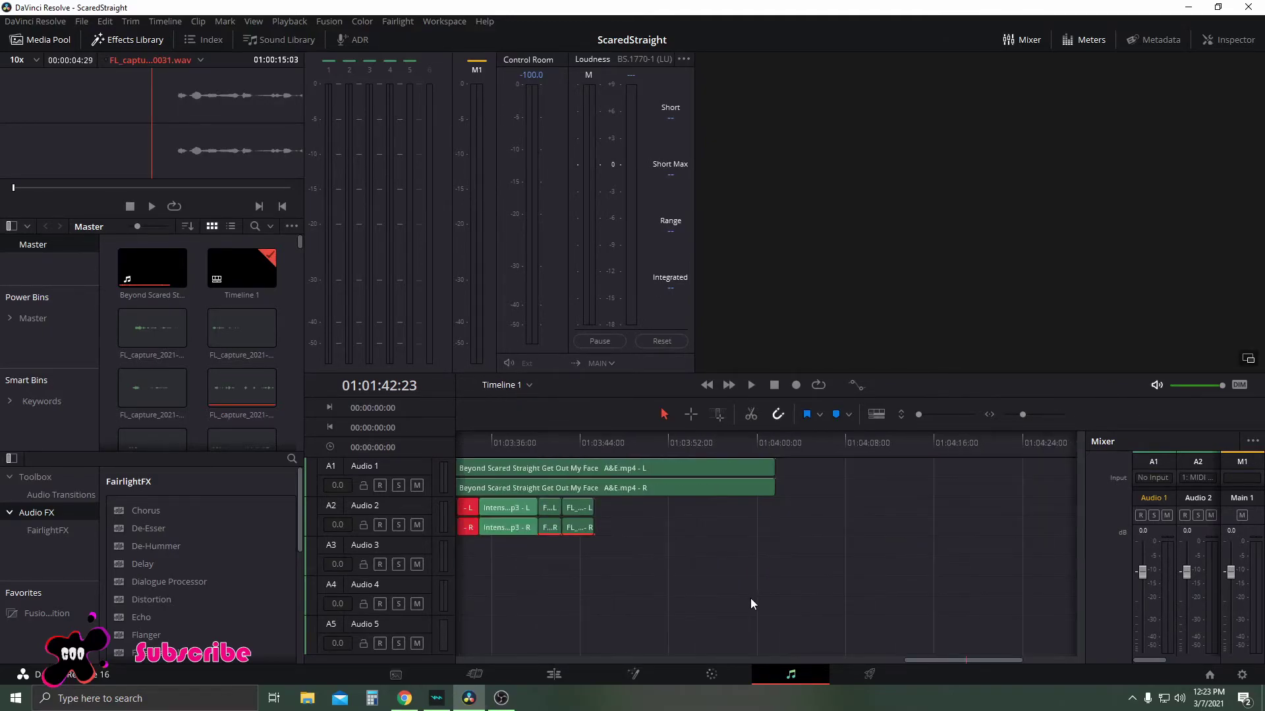
scroll(750, 598, left, 5)
scroll(750, 598, left, 5)
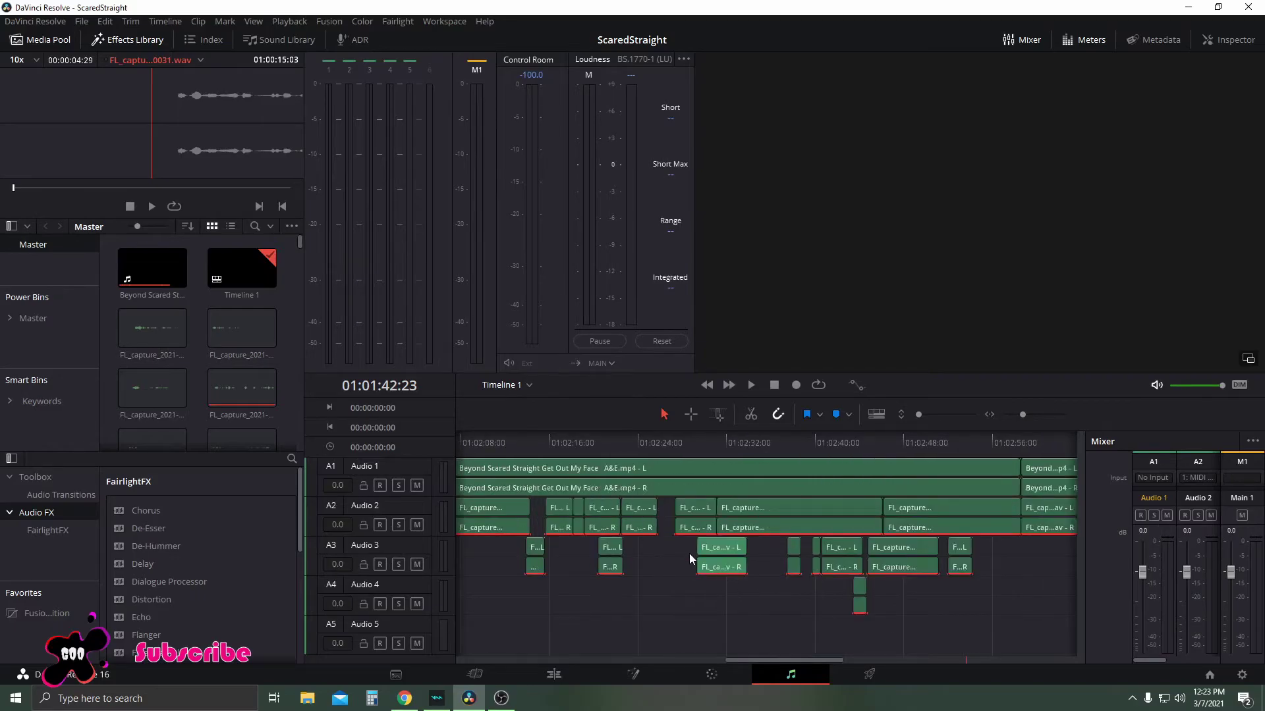
Step: Jump the playhead to 01:02:15 on the timeline ruler
click(540, 441)
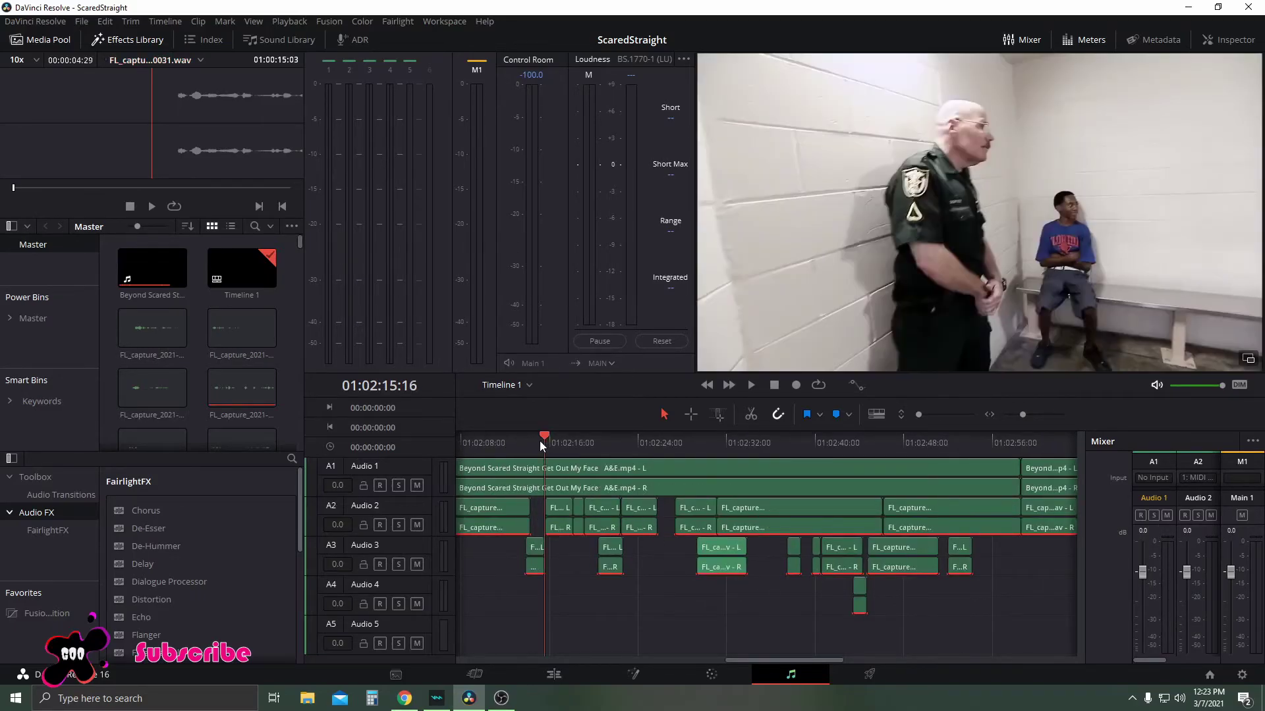